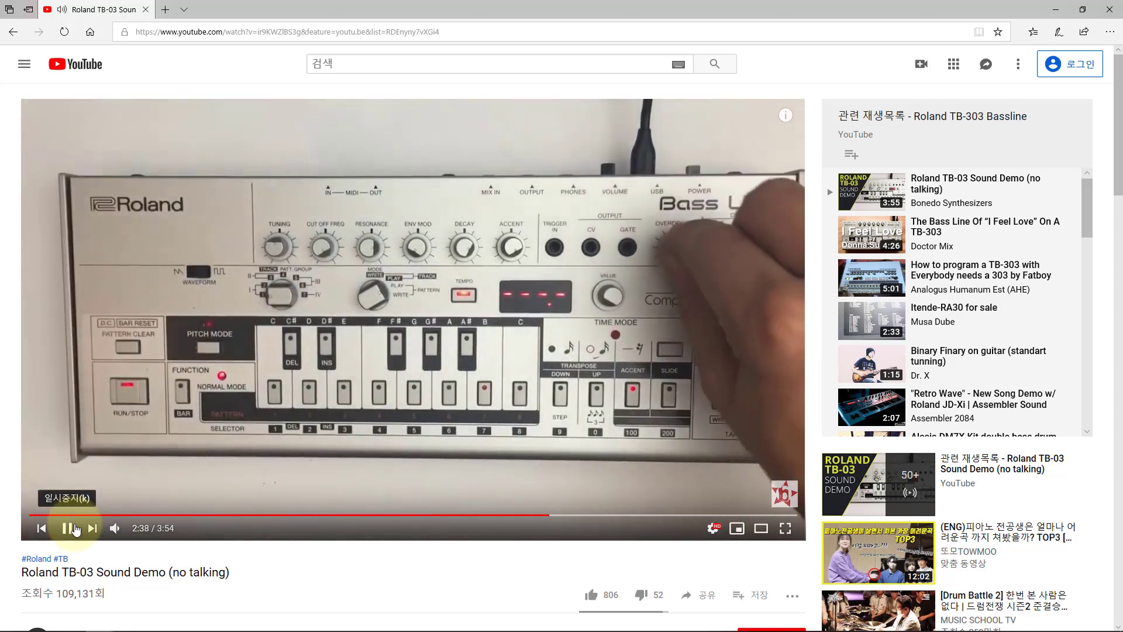
# Pause the Roland TB-03 demo video, switch to Studio One, and play the full arrangement from bar 4
pyautogui.click(74, 529)
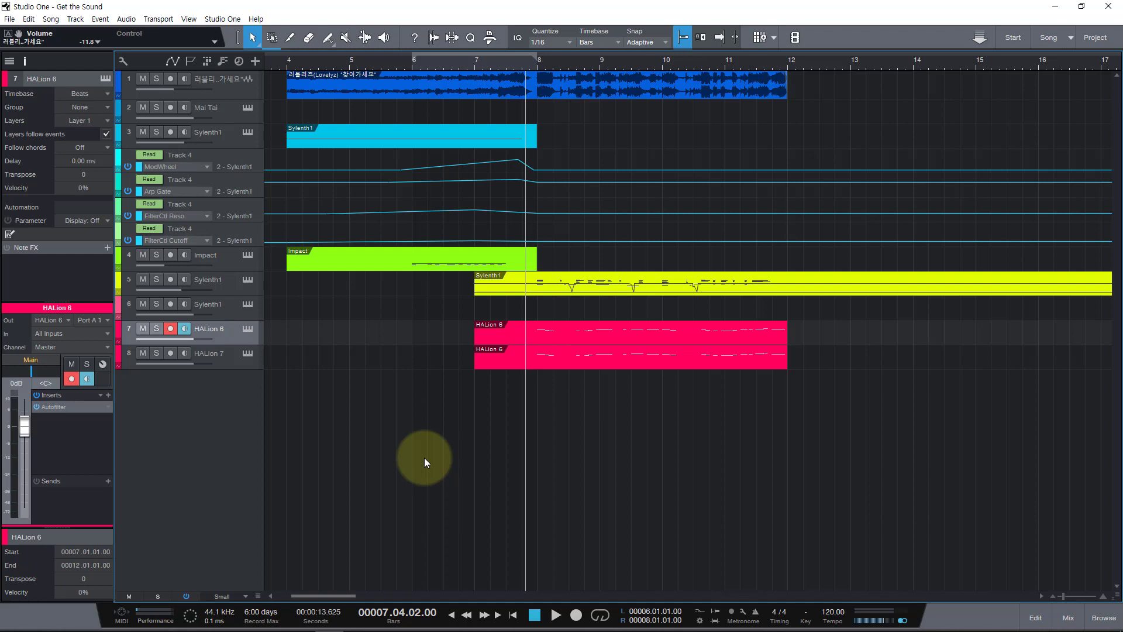
pyautogui.press('KP_0')
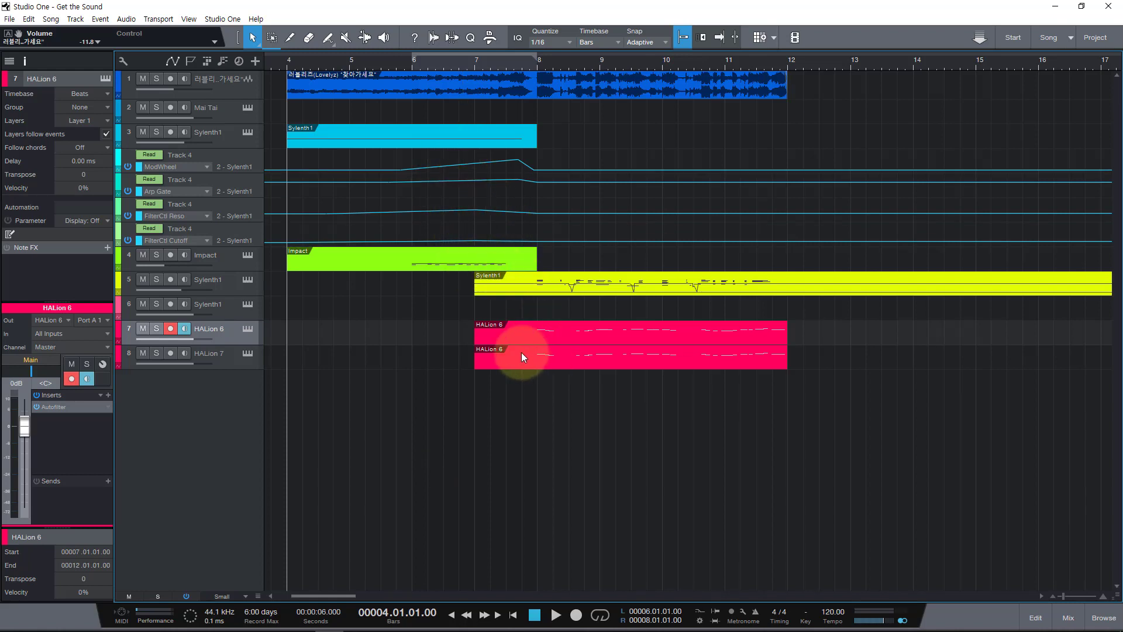
pyautogui.press('space')
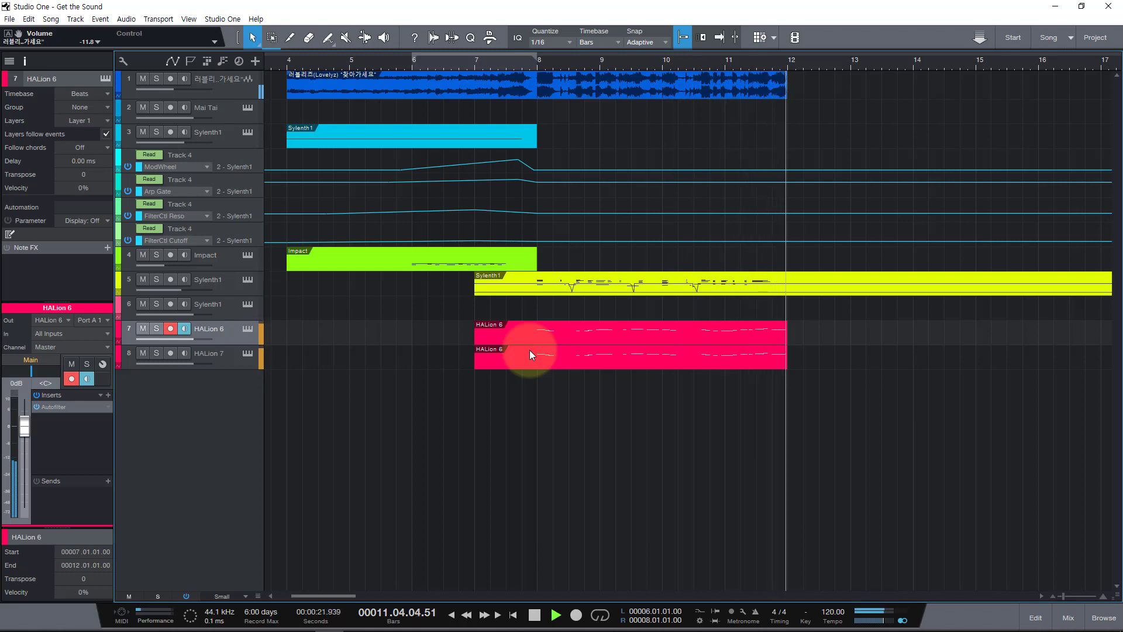
pyautogui.press('space')
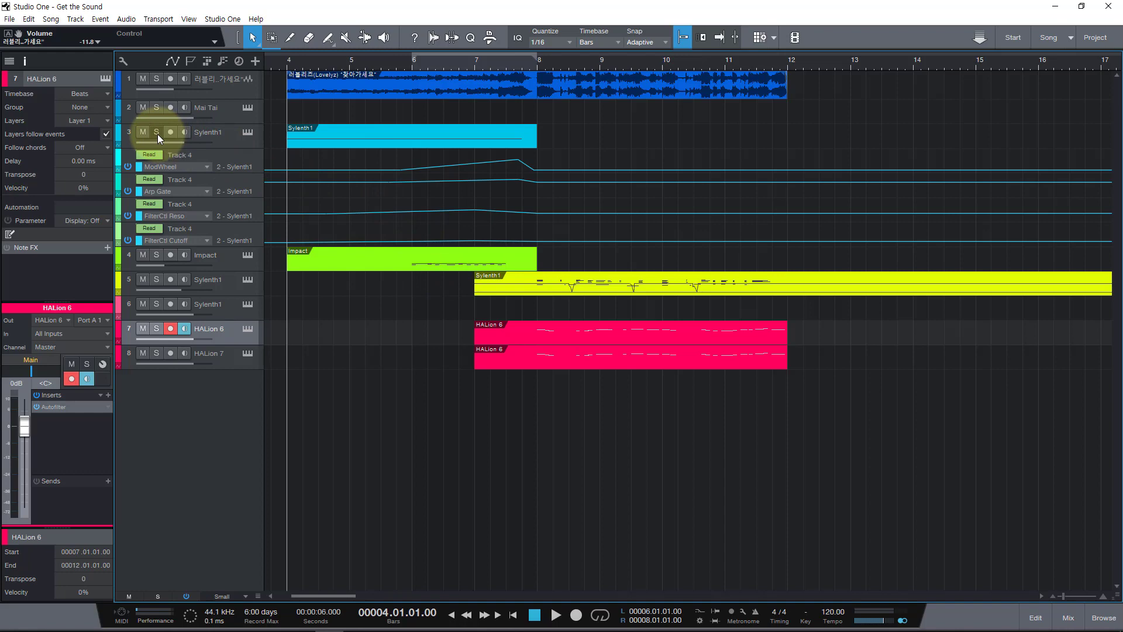
# Open the Sylenth1 instrument on track 3 and view its Part B settings before returning to Part A
pyautogui.click(214, 132)
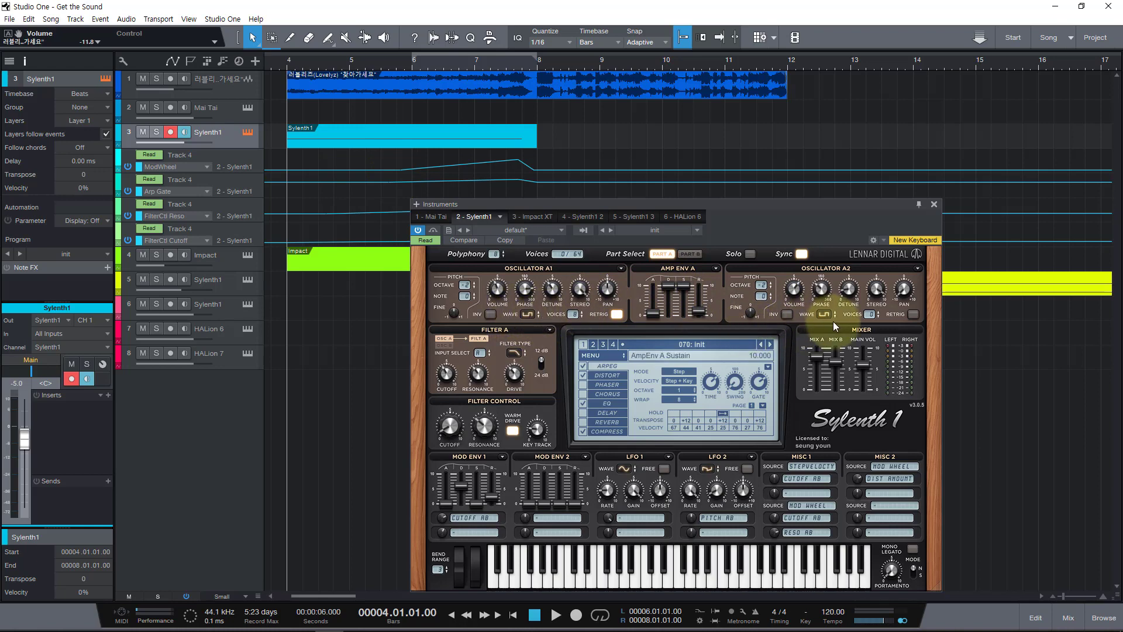
pyautogui.click(689, 254)
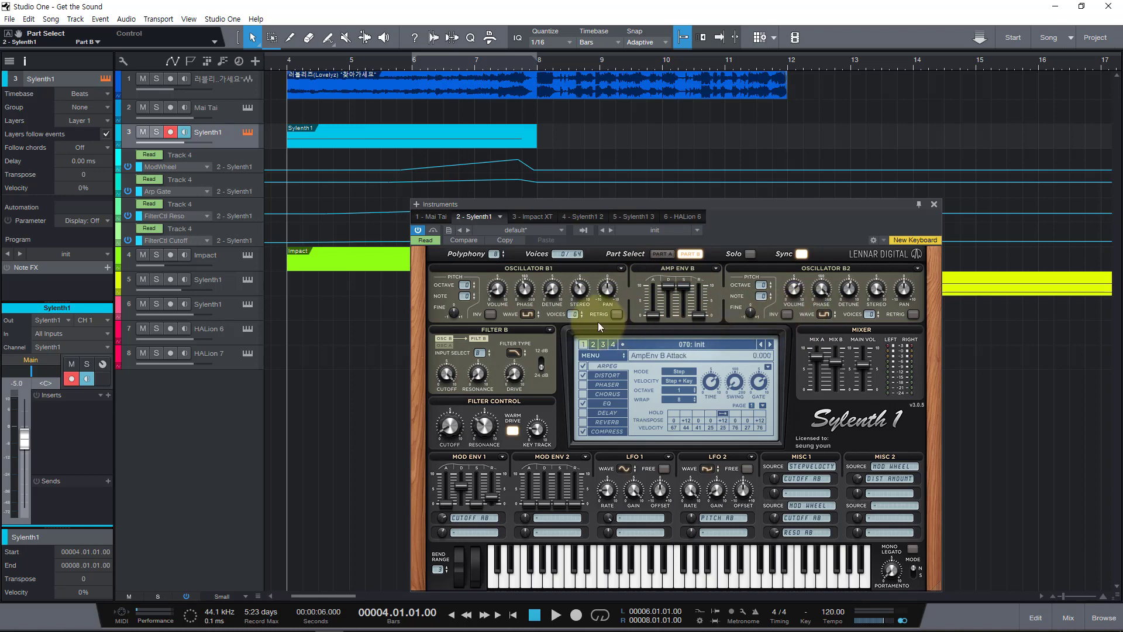
pyautogui.click(665, 255)
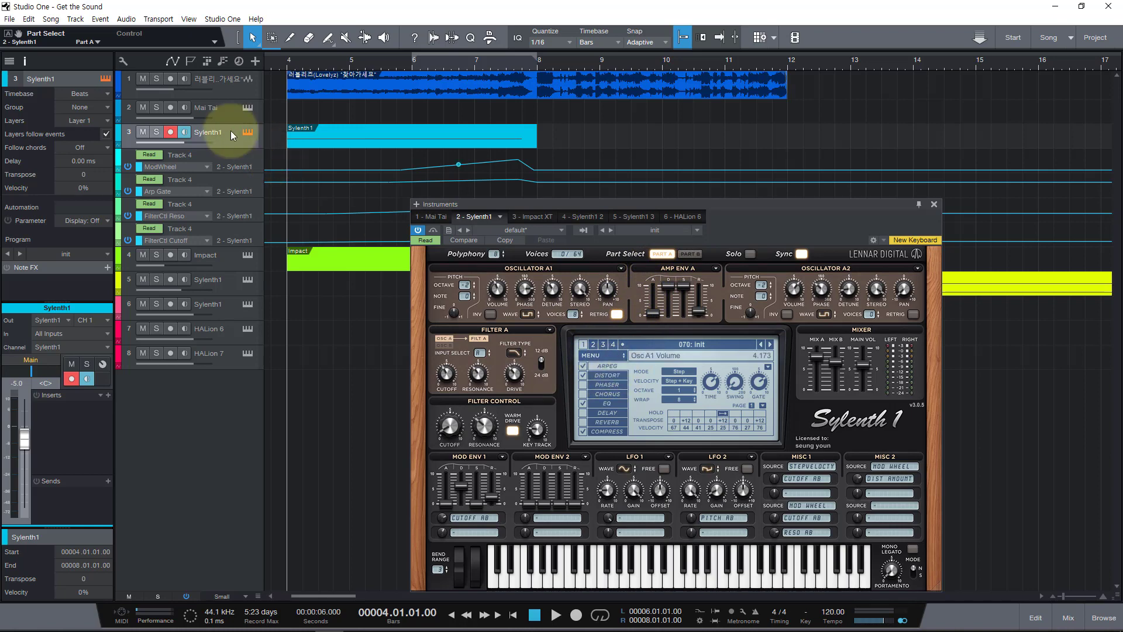
# Solo the reference song's audio on track 1 and play it from bar 4
pyautogui.click(156, 81)
pyautogui.press('space')
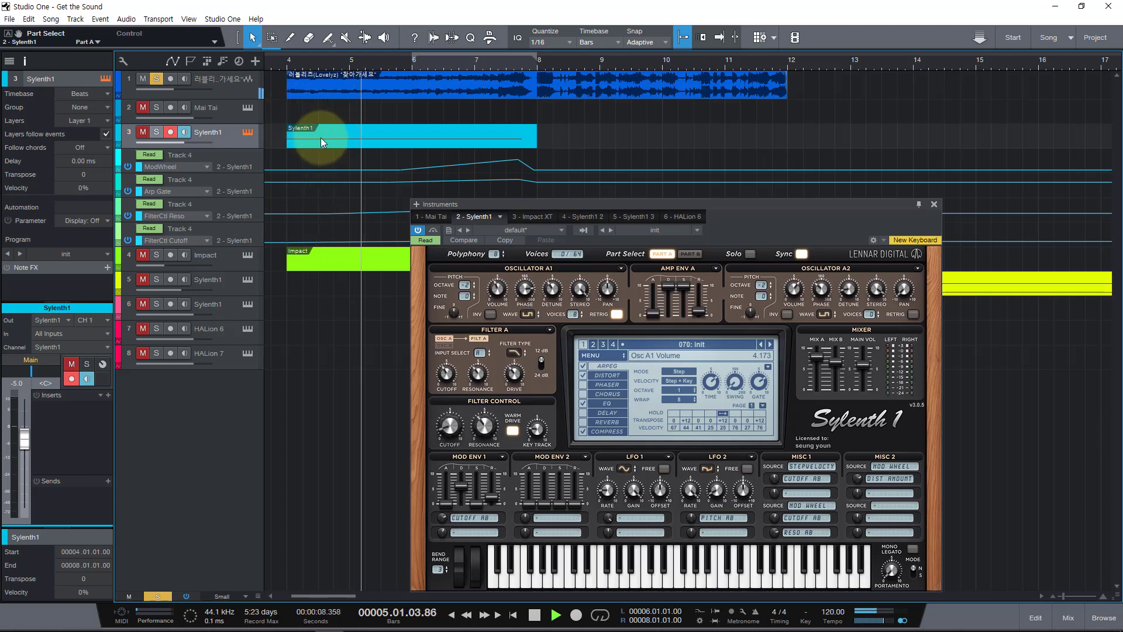
pyautogui.press('space')
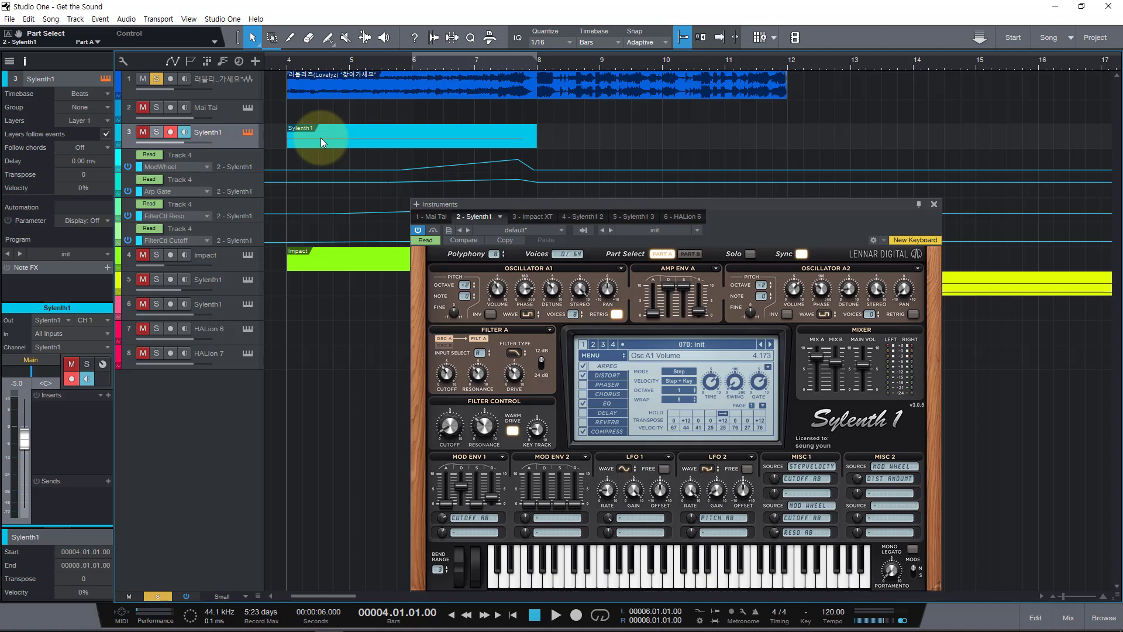
# Solo Sylenth1 track 3 instead of the reference audio and play it with the arpeggiator turned off
pyautogui.click(156, 78)
pyautogui.click(157, 131)
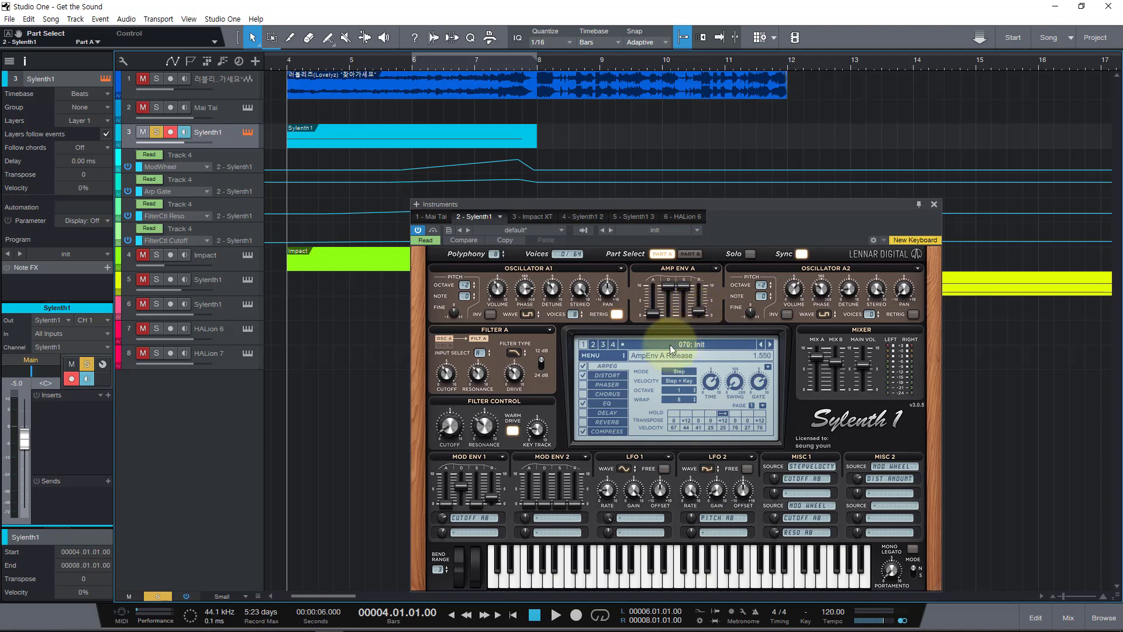
pyautogui.click(584, 366)
pyautogui.press('space')
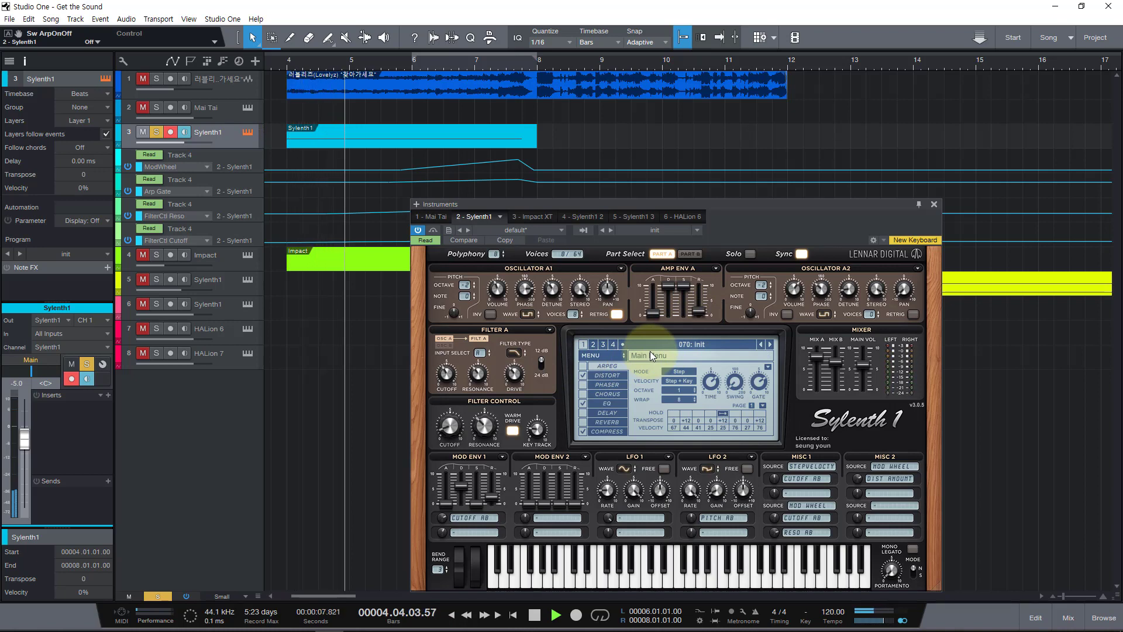
pyautogui.press('space')
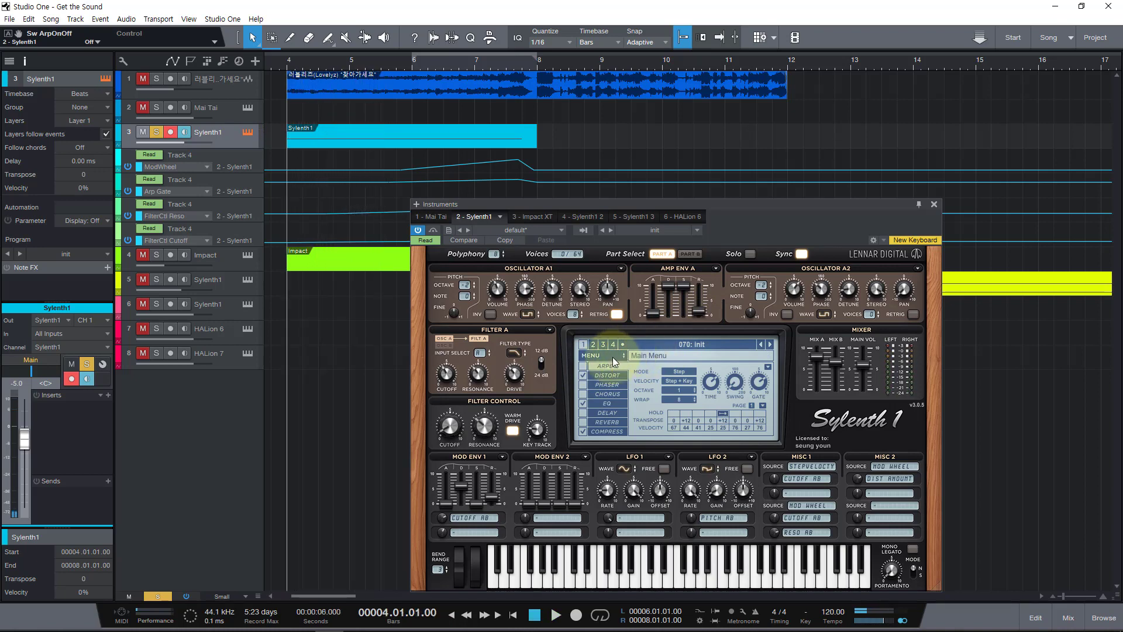
# Turn Sylenth1's arpeggiator back on and play the soloed track from bar 4
pyautogui.click(583, 366)
pyautogui.press('space')
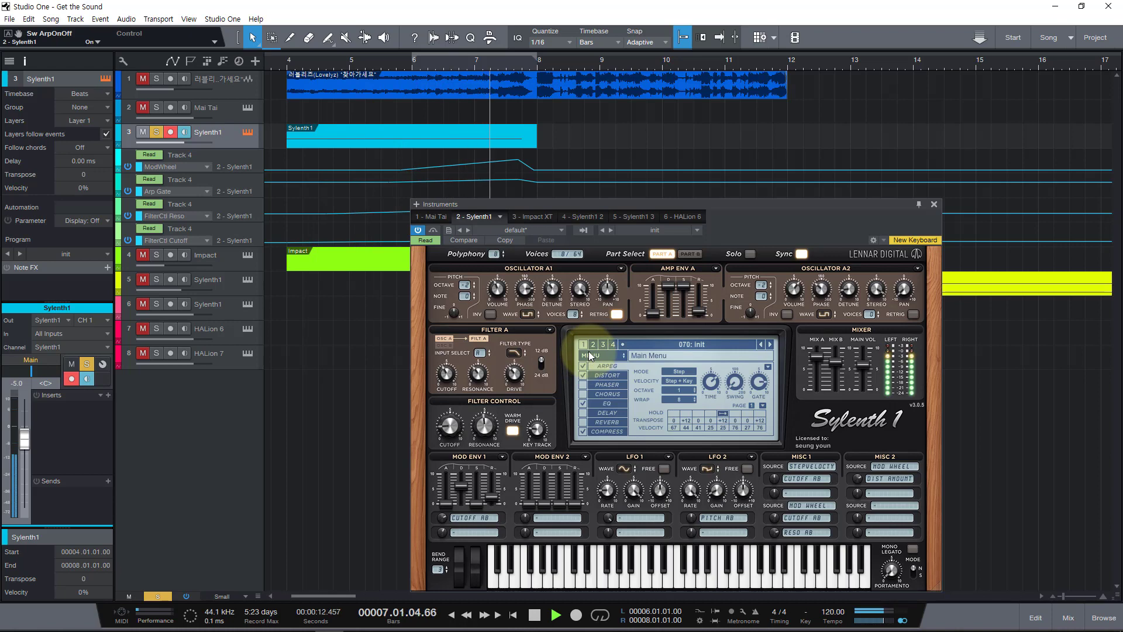
pyautogui.press('space')
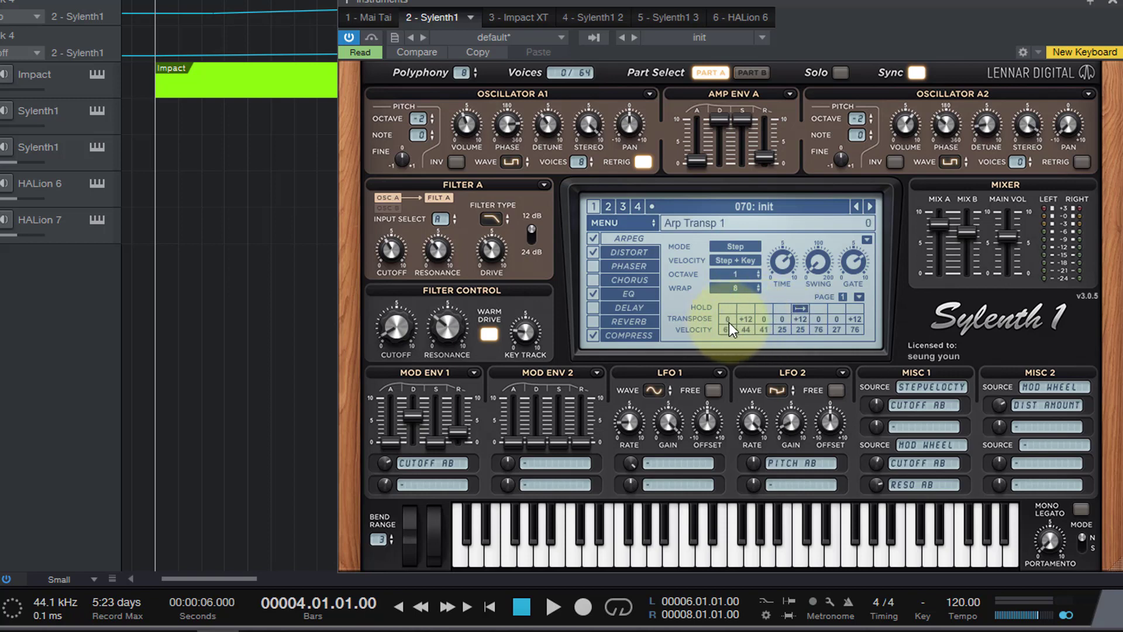
# Examine the arpeggiator's hold, transpose and velocity steps in Sylenth1 while playing the soloed pattern
pyautogui.click(797, 304)
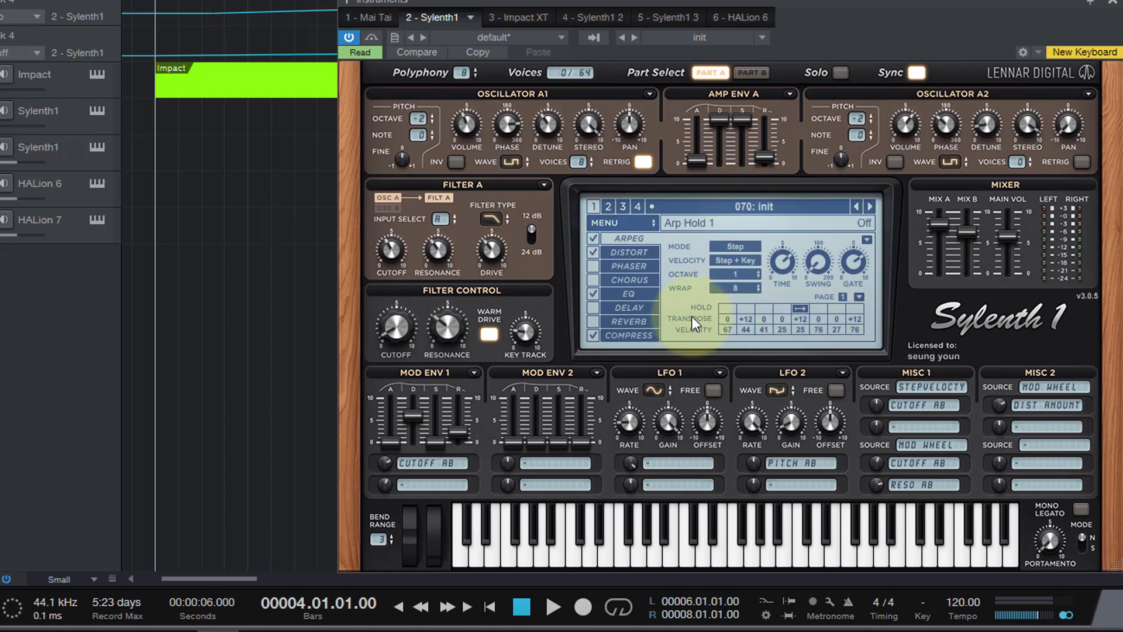
pyautogui.click(780, 308)
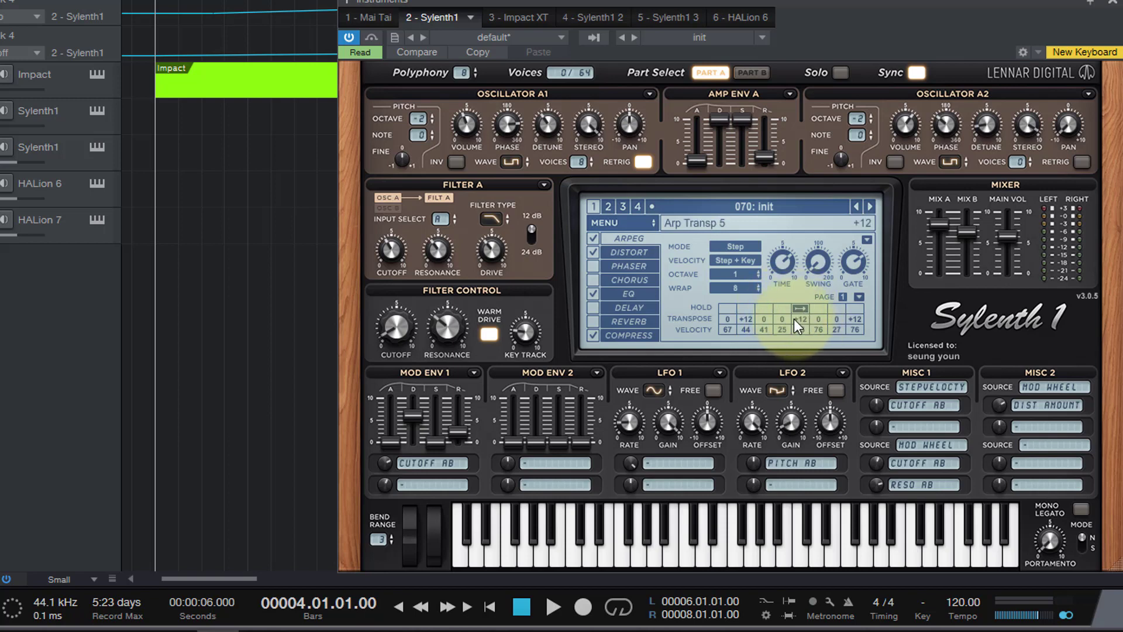
pyautogui.press('space')
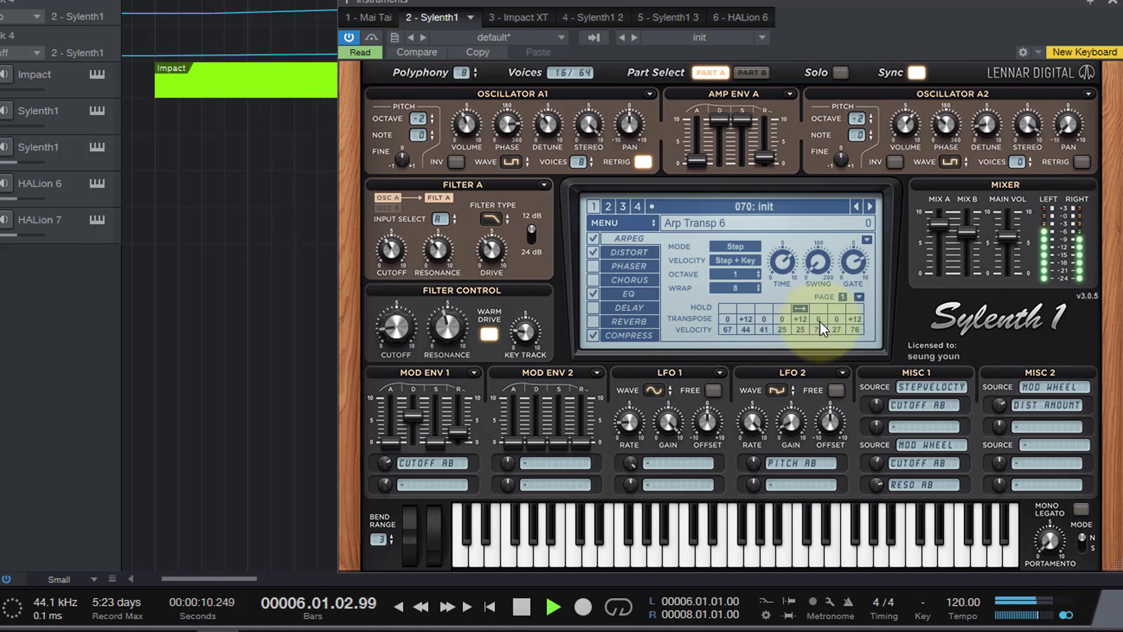
pyautogui.press('space')
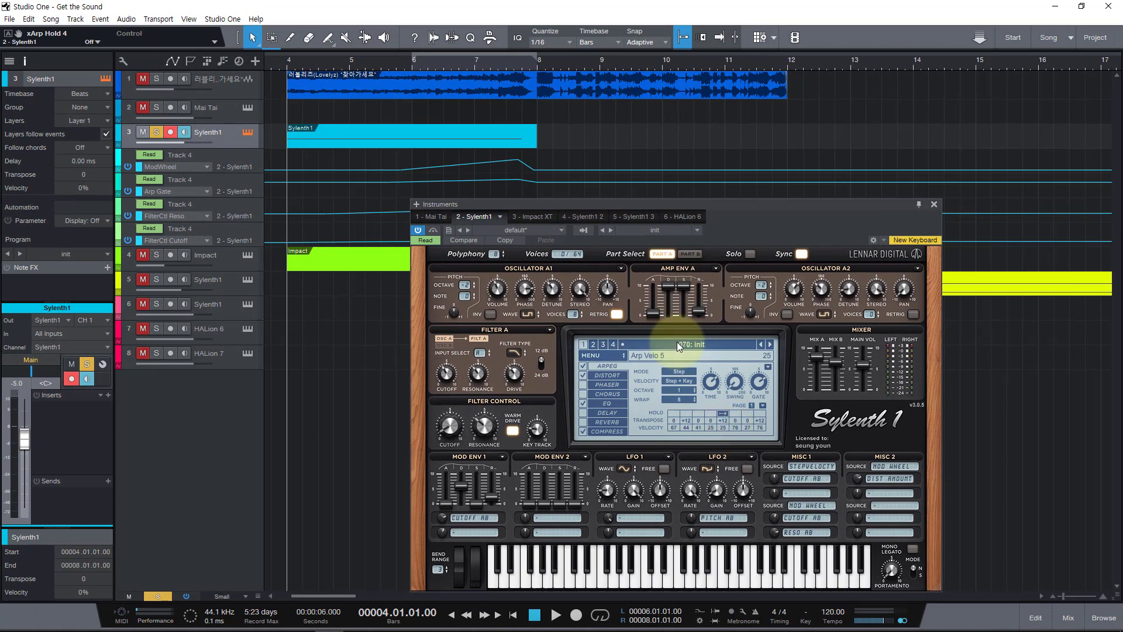
# Move the Sylenth1 window up and to the right to uncover more of the arrangement, and replay the soloed synth line
pyautogui.moveTo(638, 205); pyautogui.dragTo(796, 150)
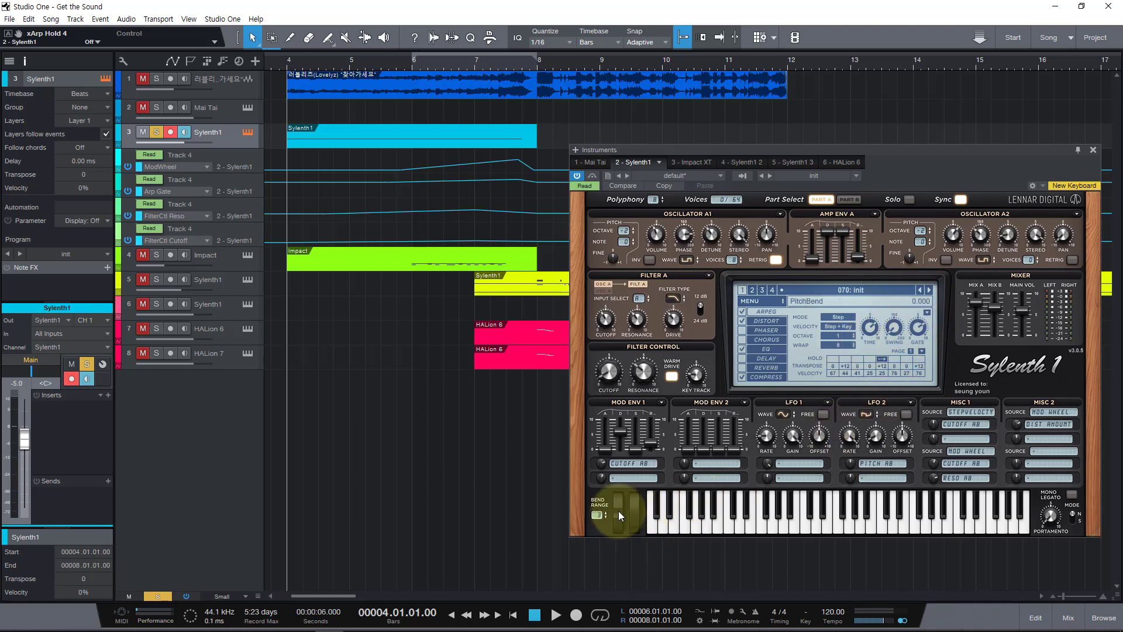
pyautogui.press('space')
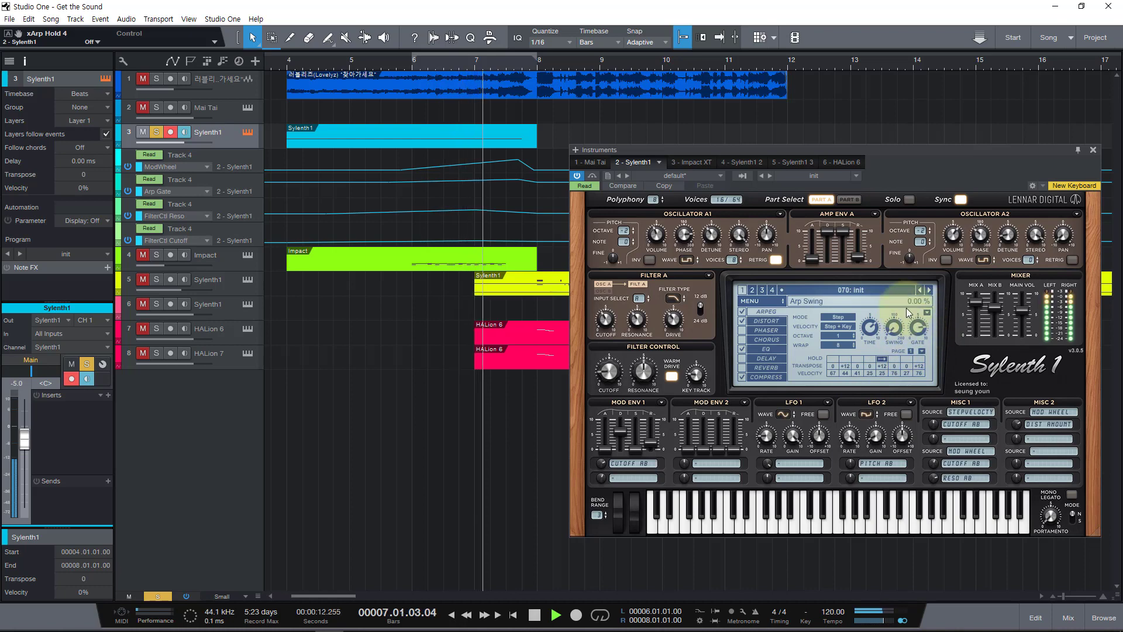
pyautogui.press('space')
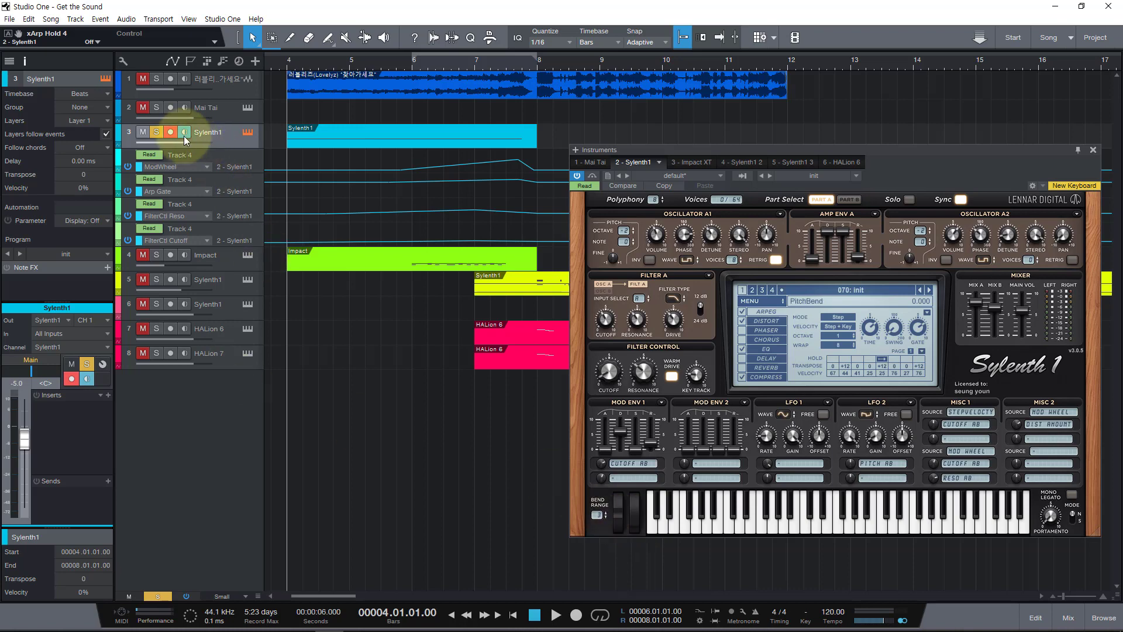
# Switch the solo from Sylenth1 track 3 to the reference audio and play its opening for comparison
pyautogui.click(158, 132)
pyautogui.click(157, 78)
pyautogui.press('space')
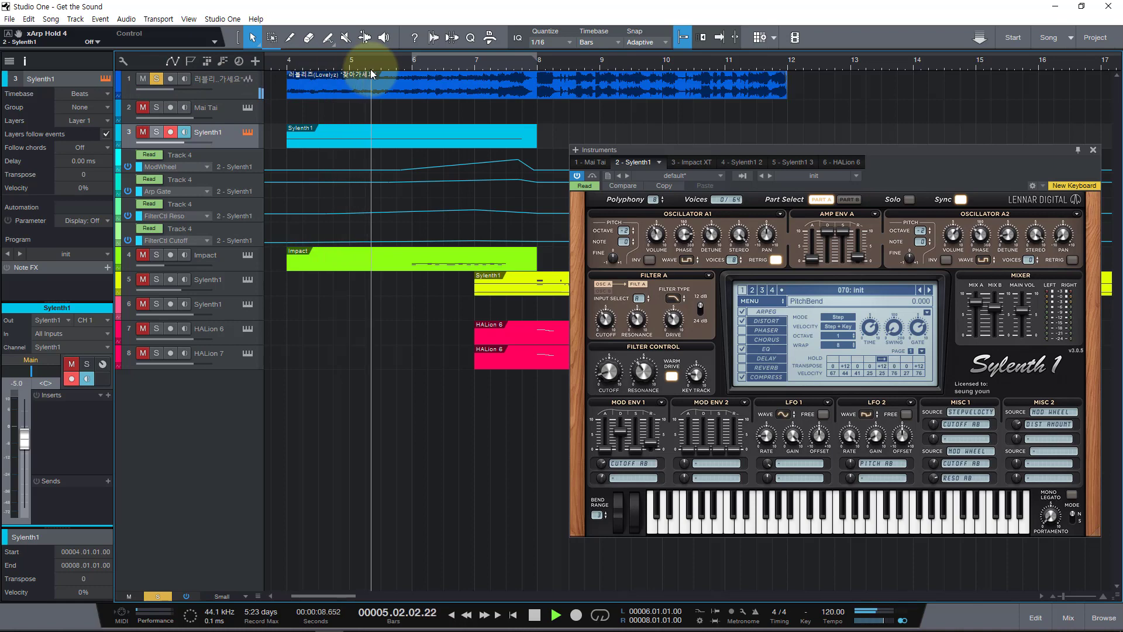
pyautogui.press('space')
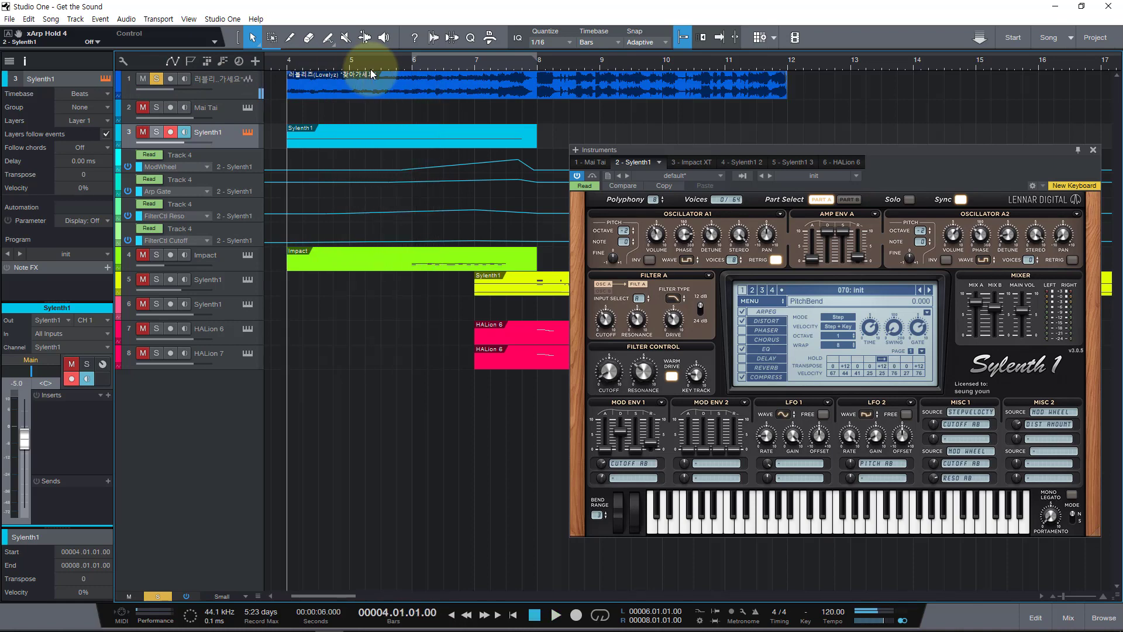
# Move the solo back to Sylenth1 track 3 and play it while examining its Mod Env 1 settings
pyautogui.click(156, 78)
pyautogui.click(156, 131)
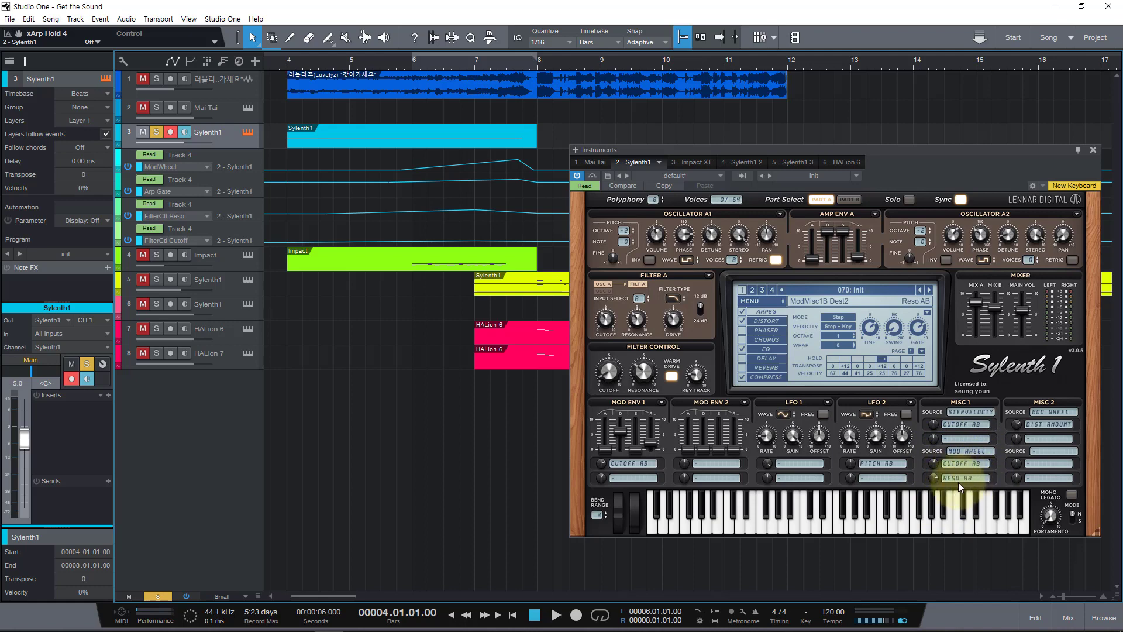
pyautogui.press('space')
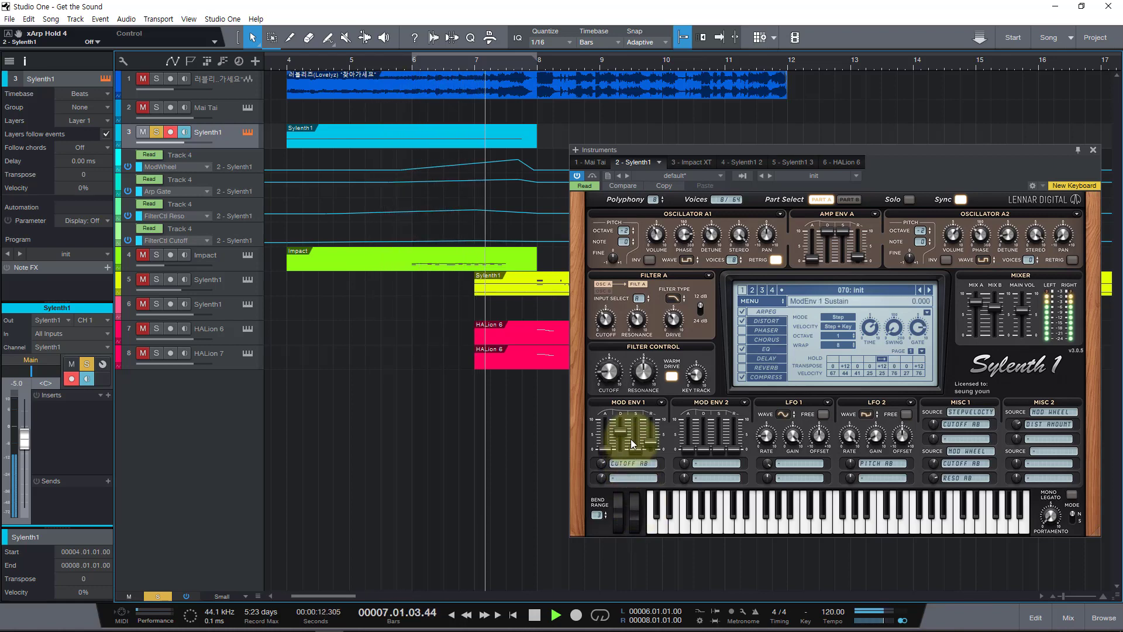
pyautogui.press('space')
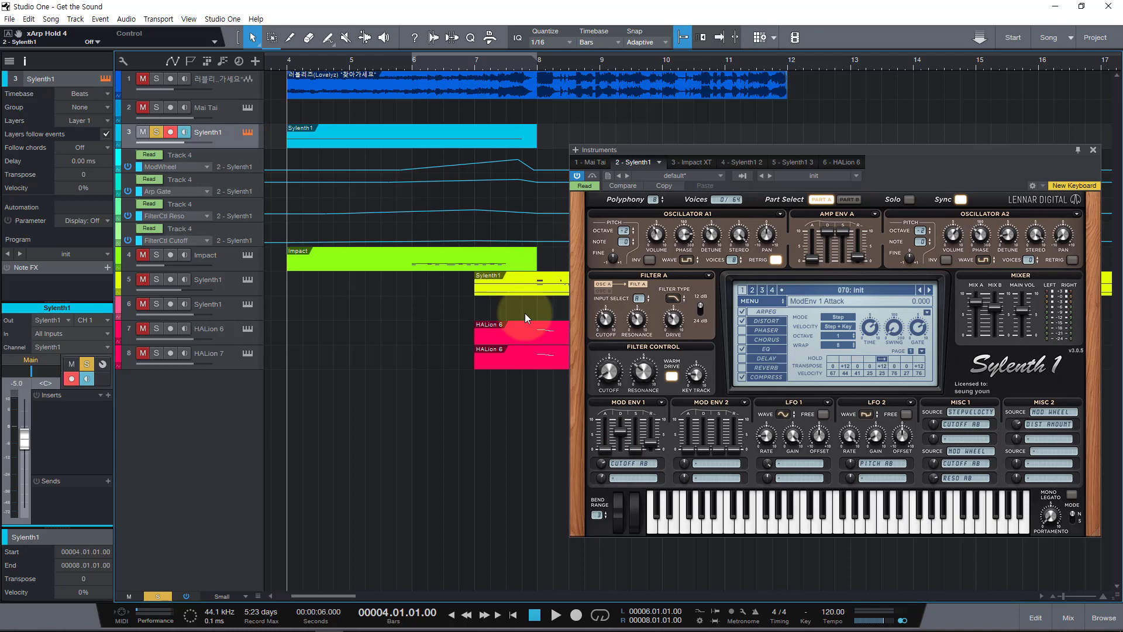